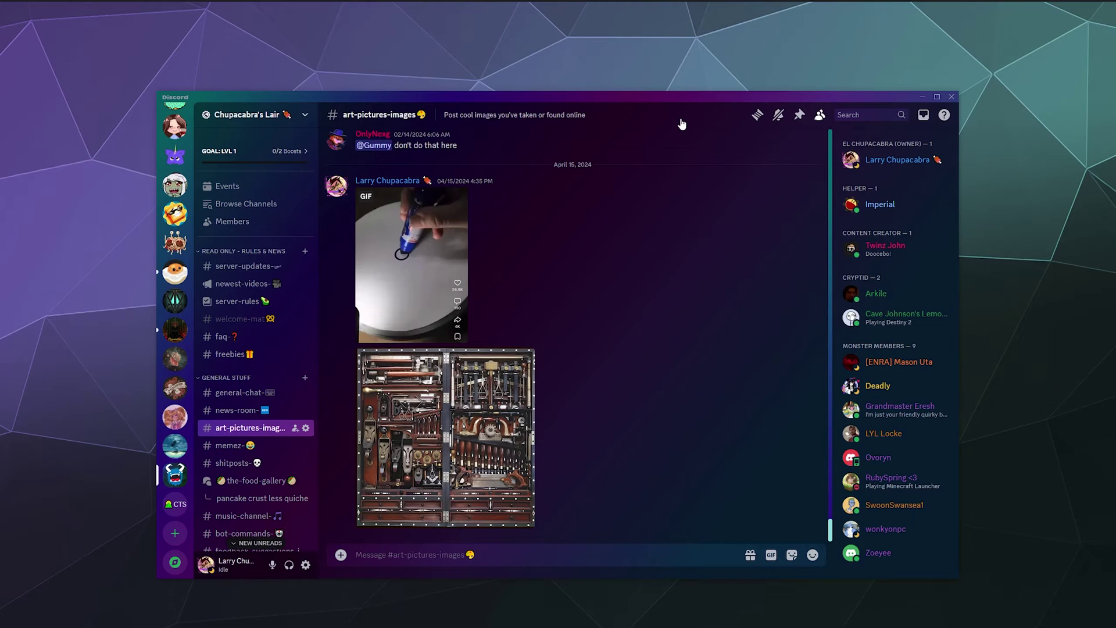
# Step: Open the Inbox and scroll through mentions from several servers, including #freshly-baked-art
pyautogui.scroll(10, 174, 383)
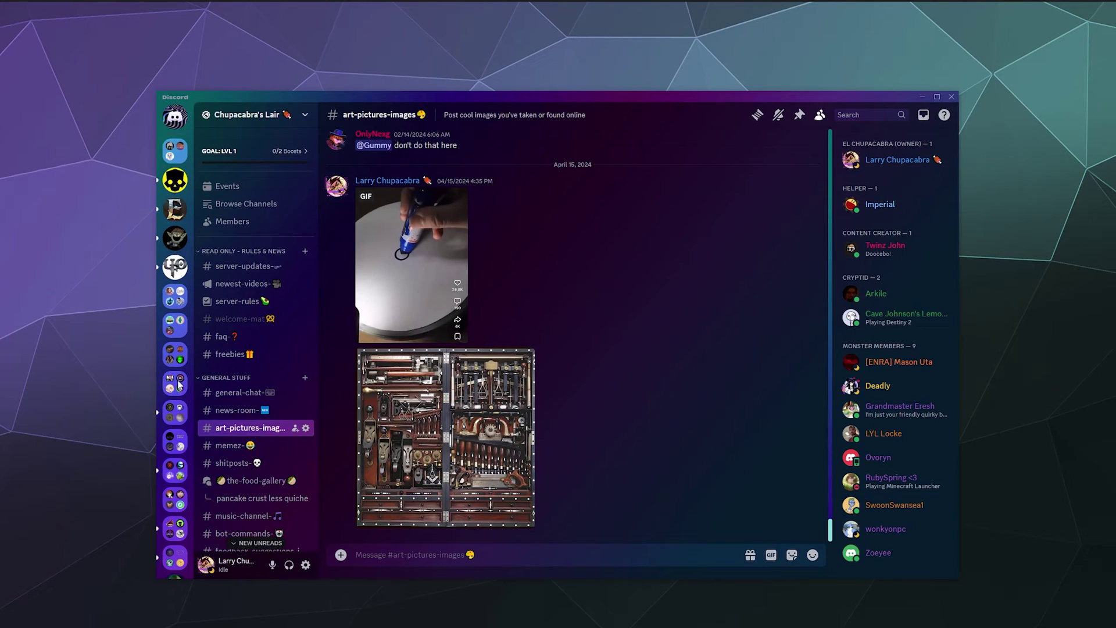
pyautogui.scroll(-10, 179, 385)
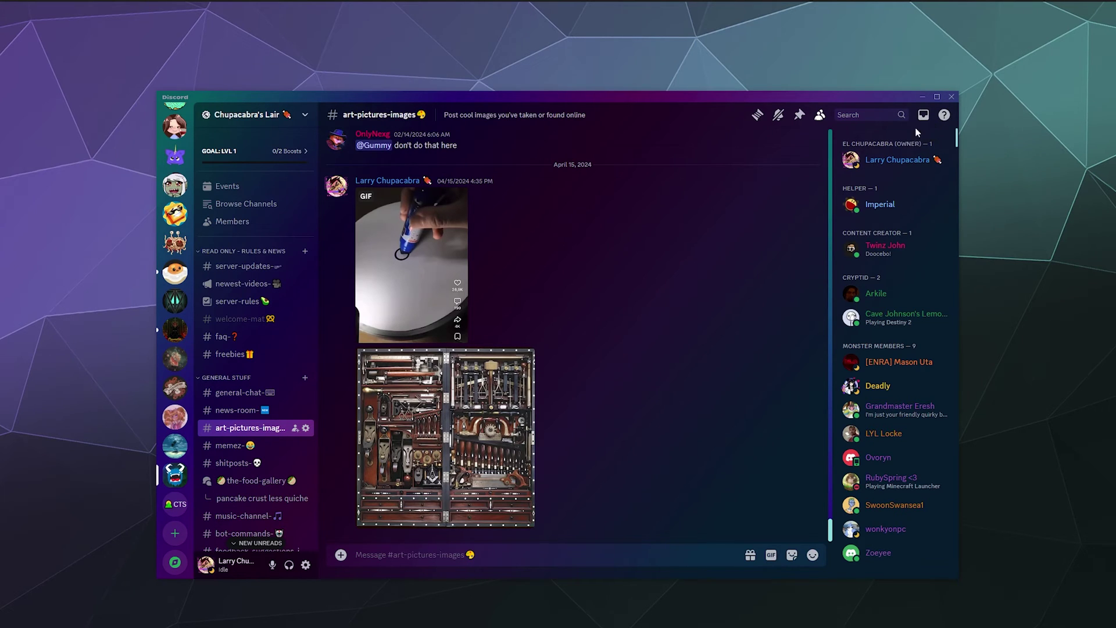
pyautogui.click(924, 116)
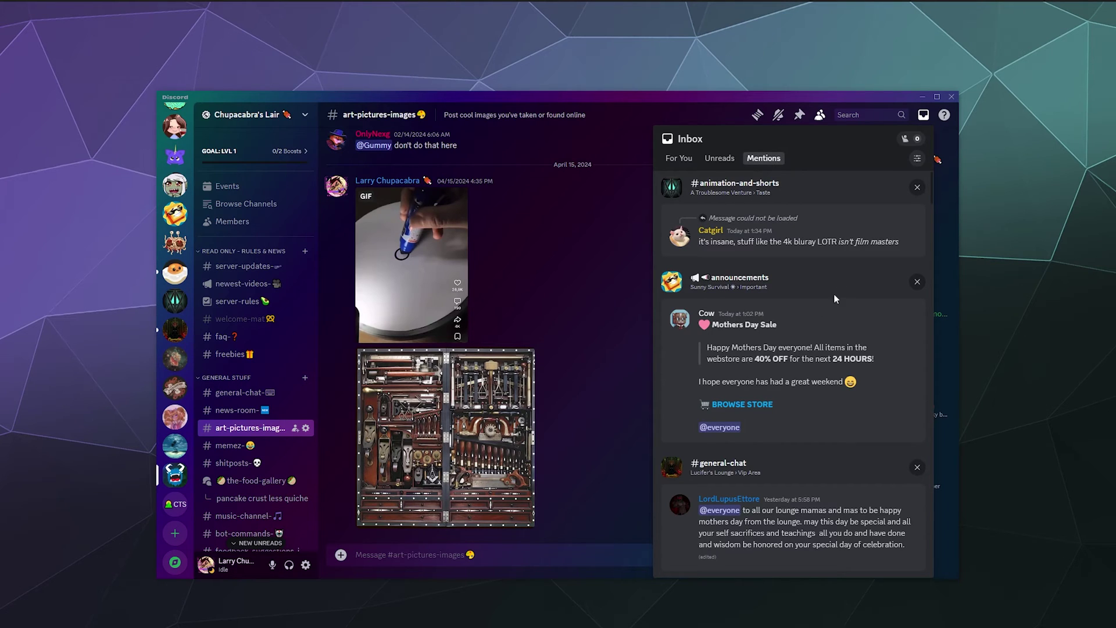
pyautogui.scroll(-5, 831, 291)
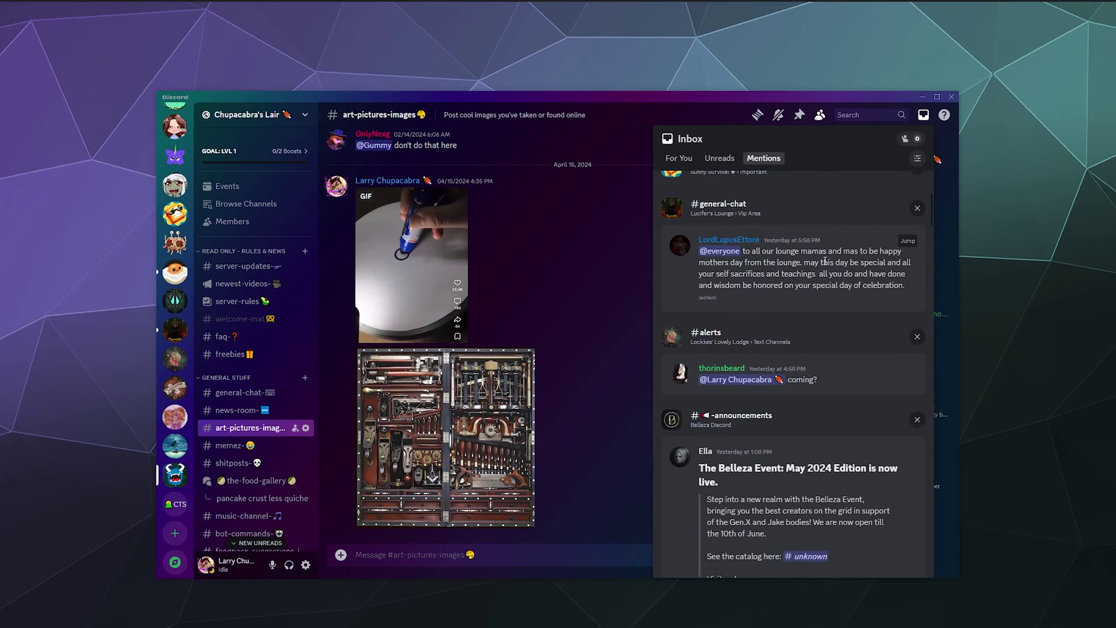
pyautogui.scroll(-15, 824, 260)
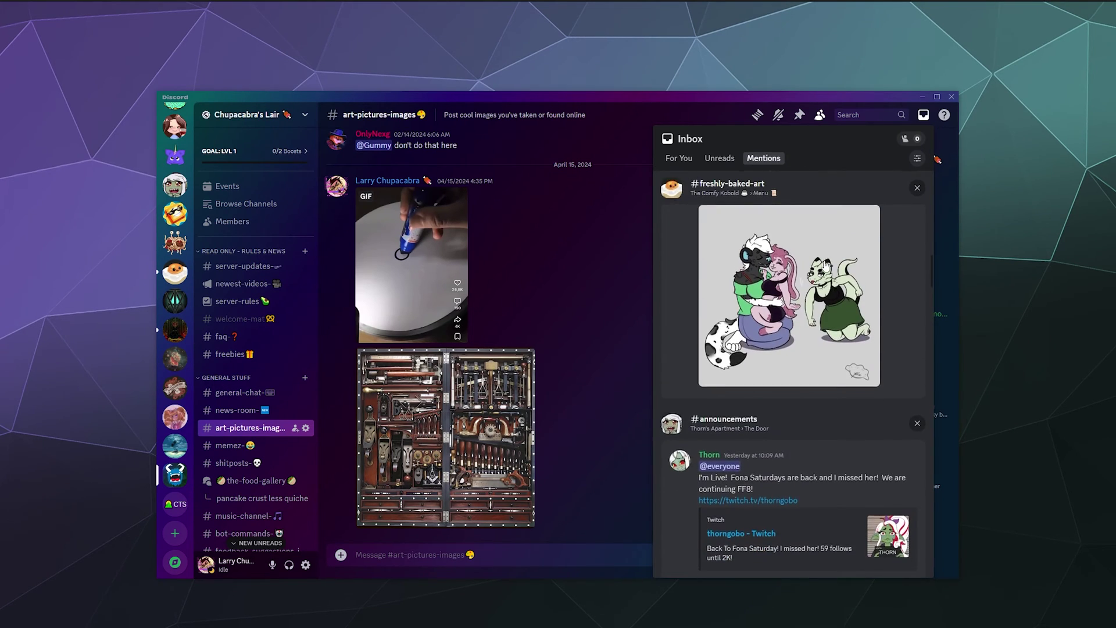
pyautogui.scroll(-6, 825, 265)
pyautogui.scroll(20, 824, 260)
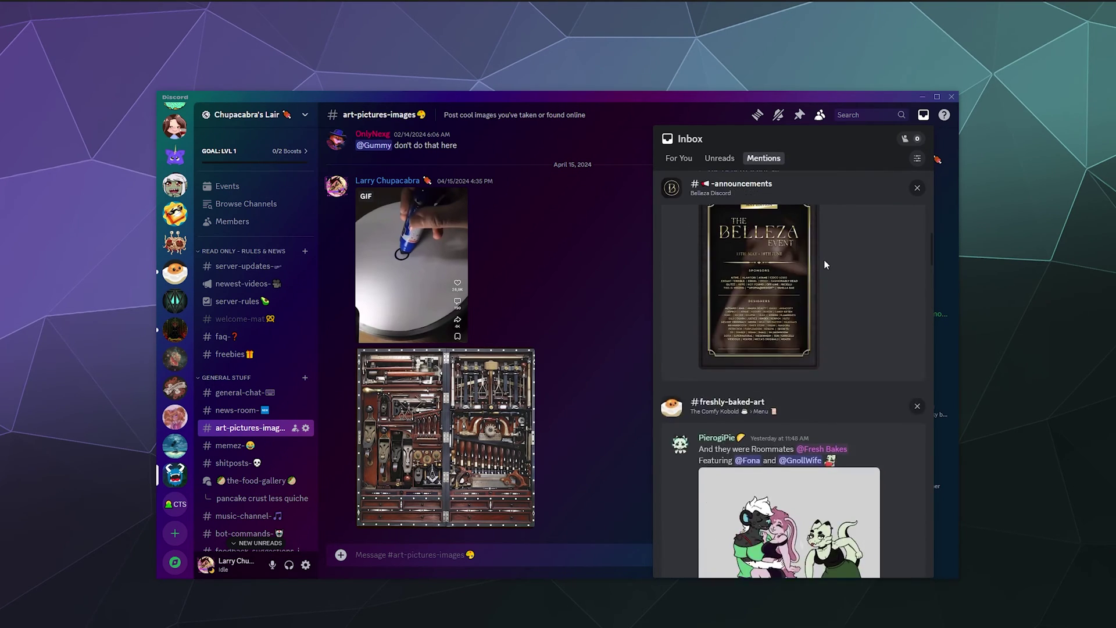
# Step: View the Unreads list, then the For You list with the #general-chat game night poll results
pyautogui.click(721, 156)
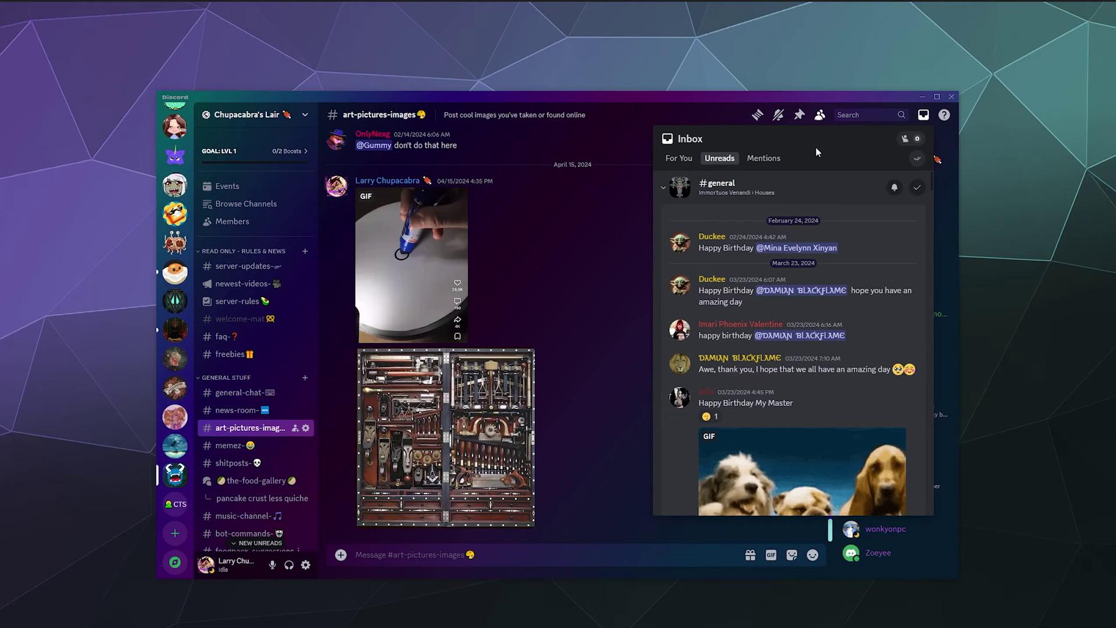
pyautogui.click(680, 159)
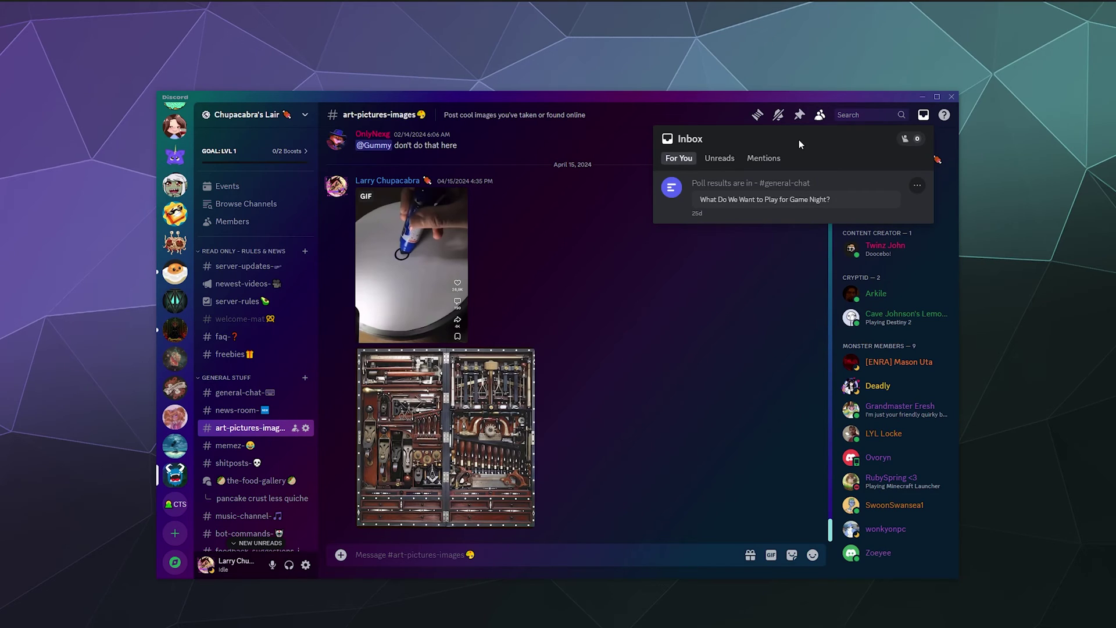
# Step: Dismiss the #animation-and-shorts mention from Mentions and close the Inbox
pyautogui.click(765, 160)
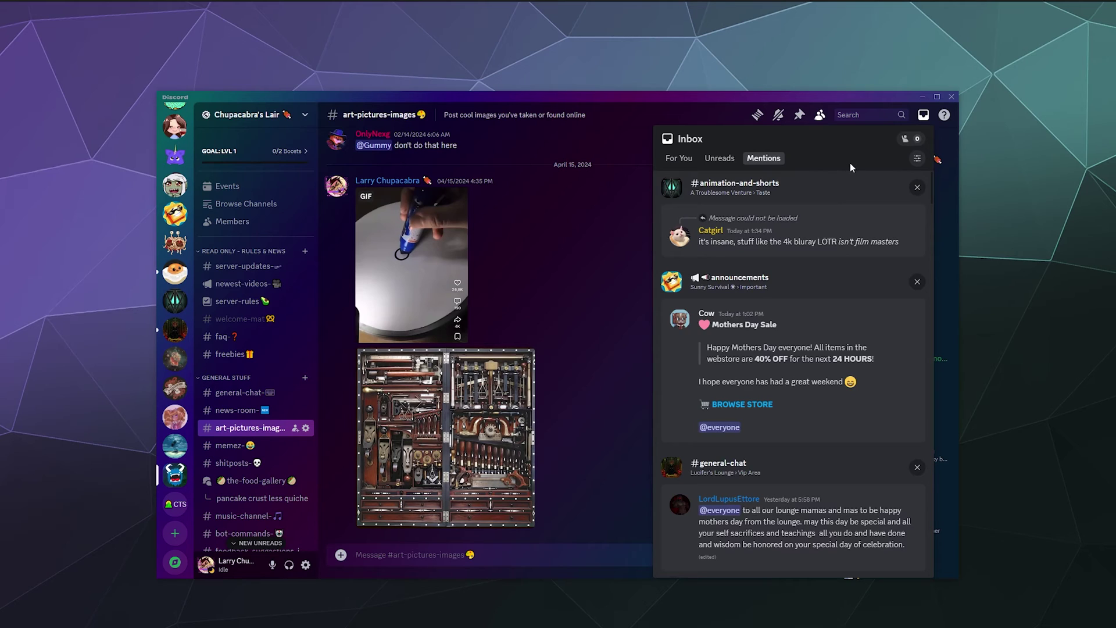
pyautogui.click(917, 189)
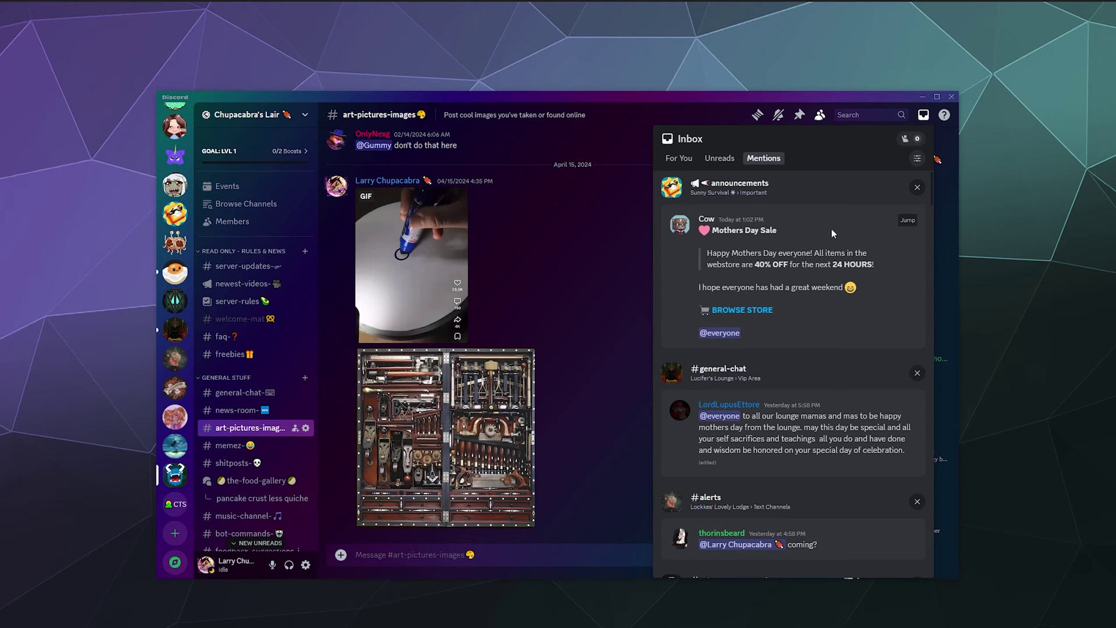
pyautogui.click(821, 103)
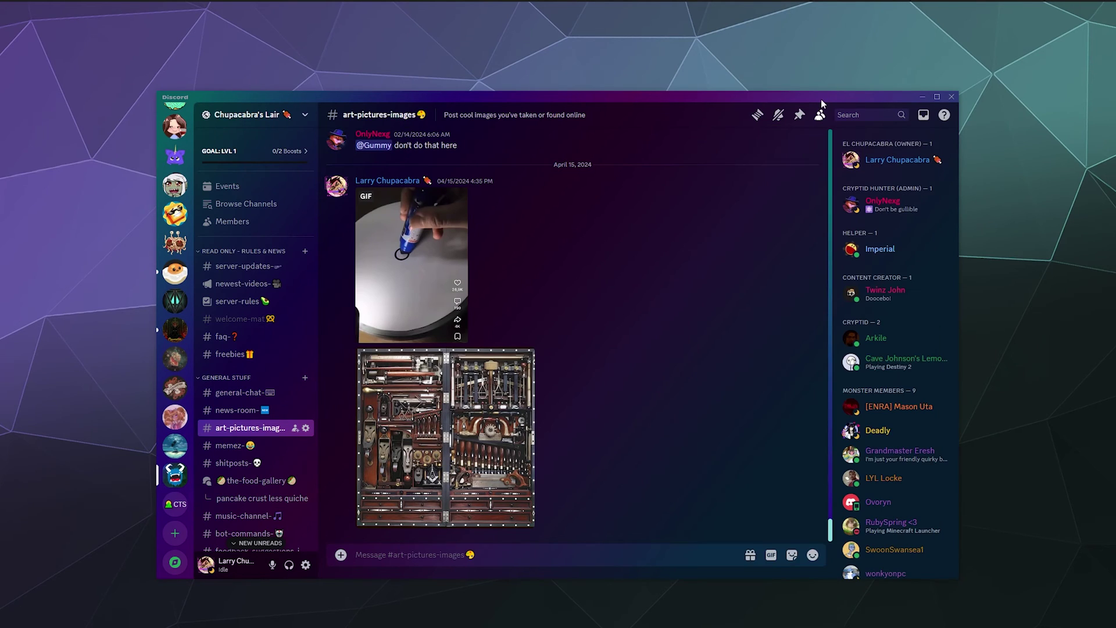